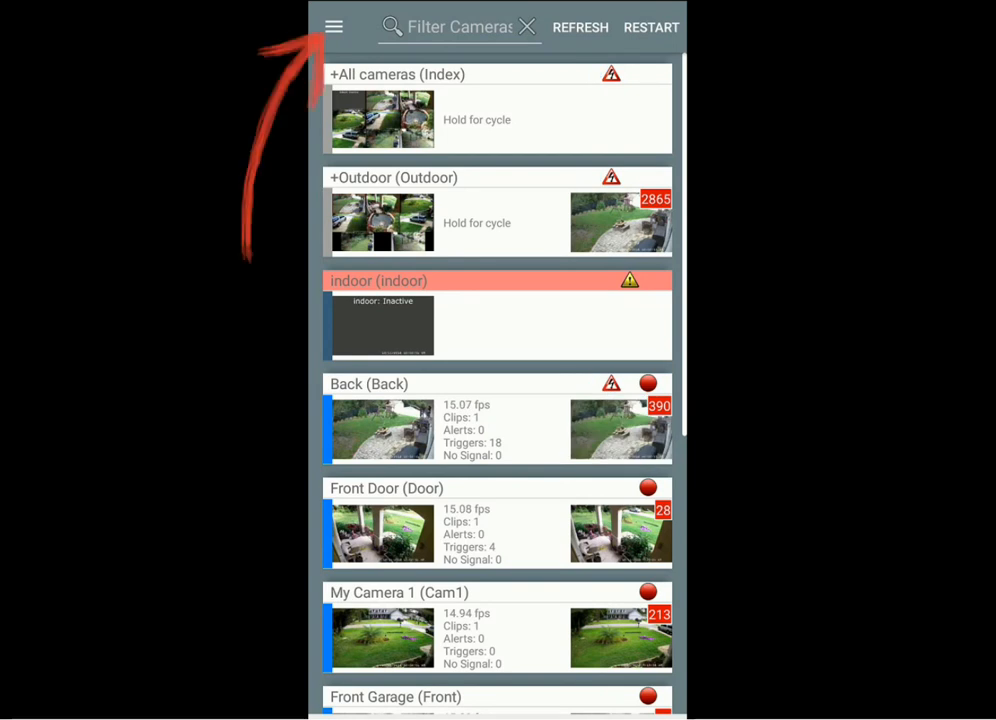
Open the mobile app's settings and go to the geofence options.
left_click(334, 27)
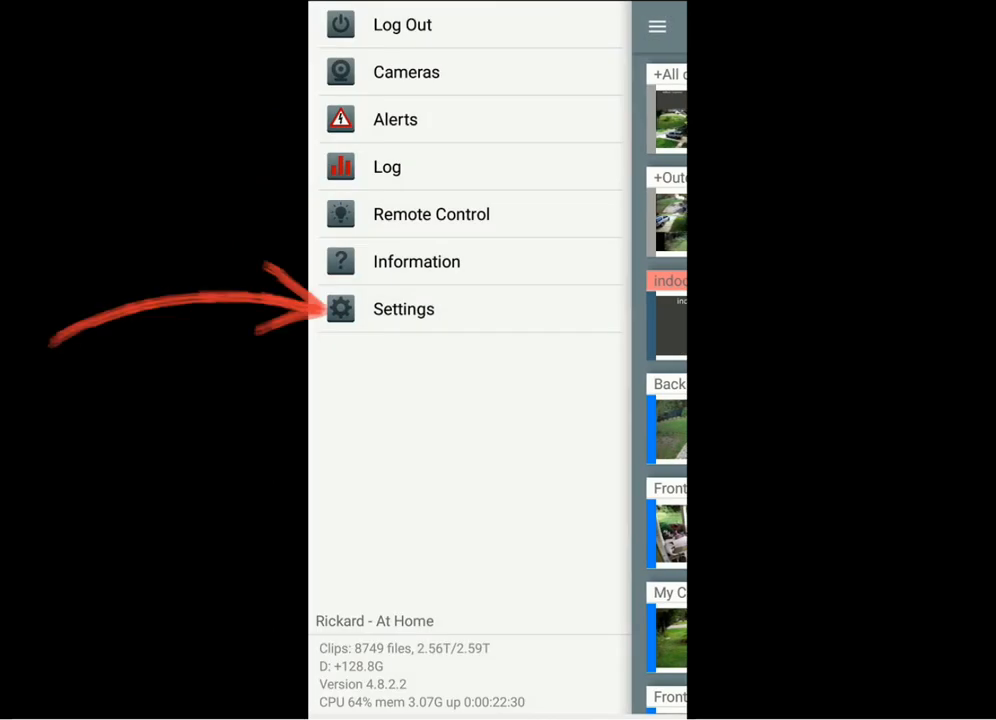
left_click(403, 309)
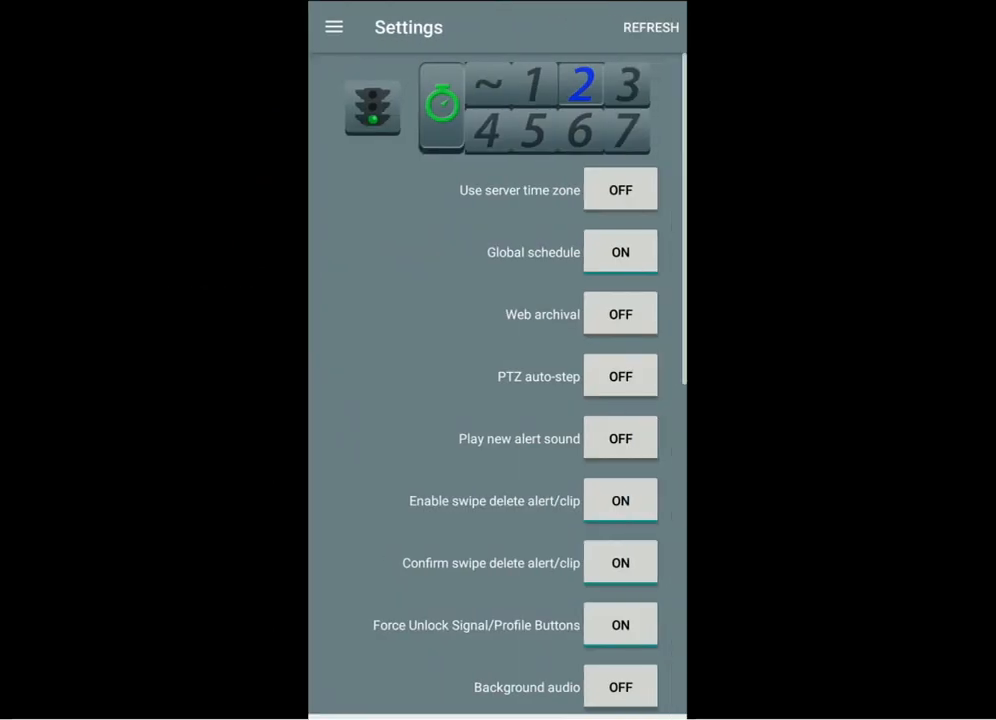
scroll(497, 380, "down", 2)
scroll(497, 380, "down", 6)
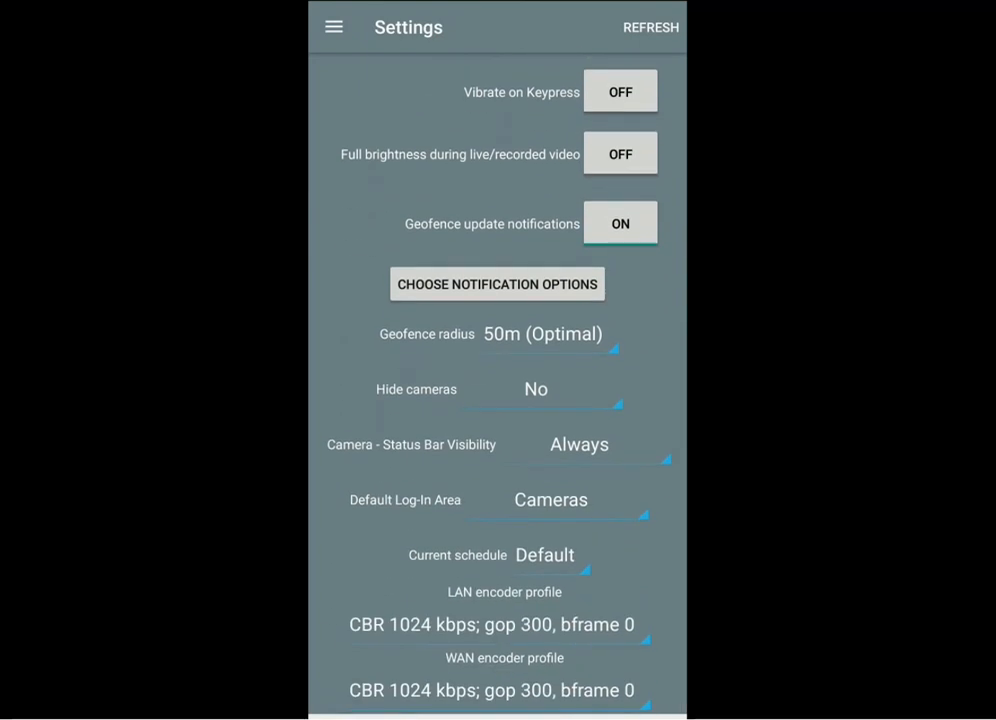
Set the geofence radius to Off.
left_click(540, 334)
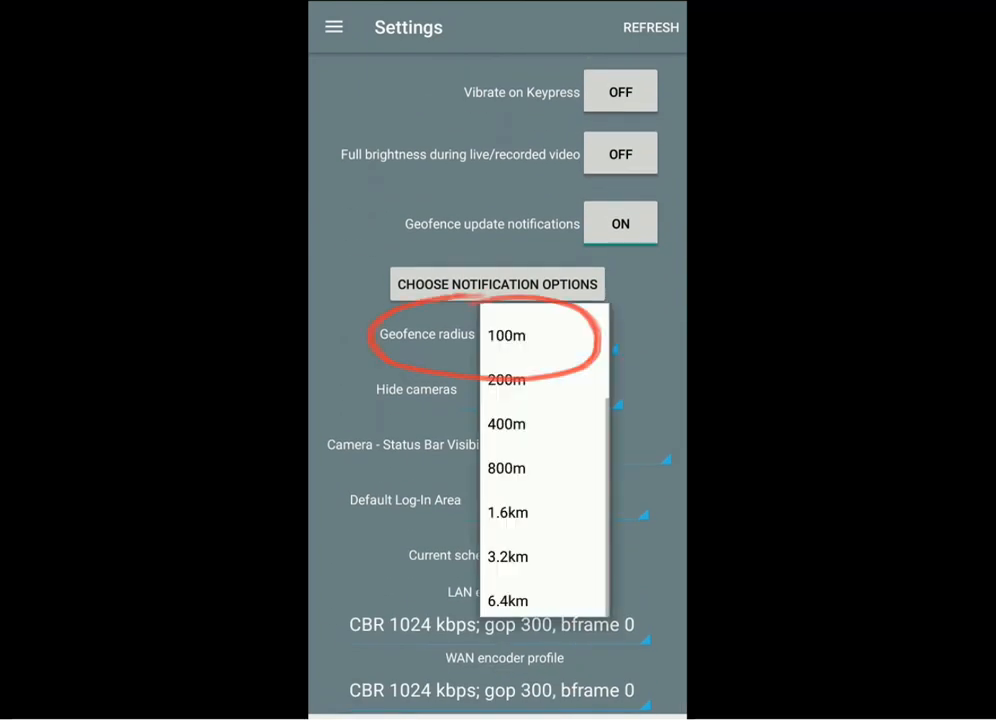
scroll(540, 500, "up", 5)
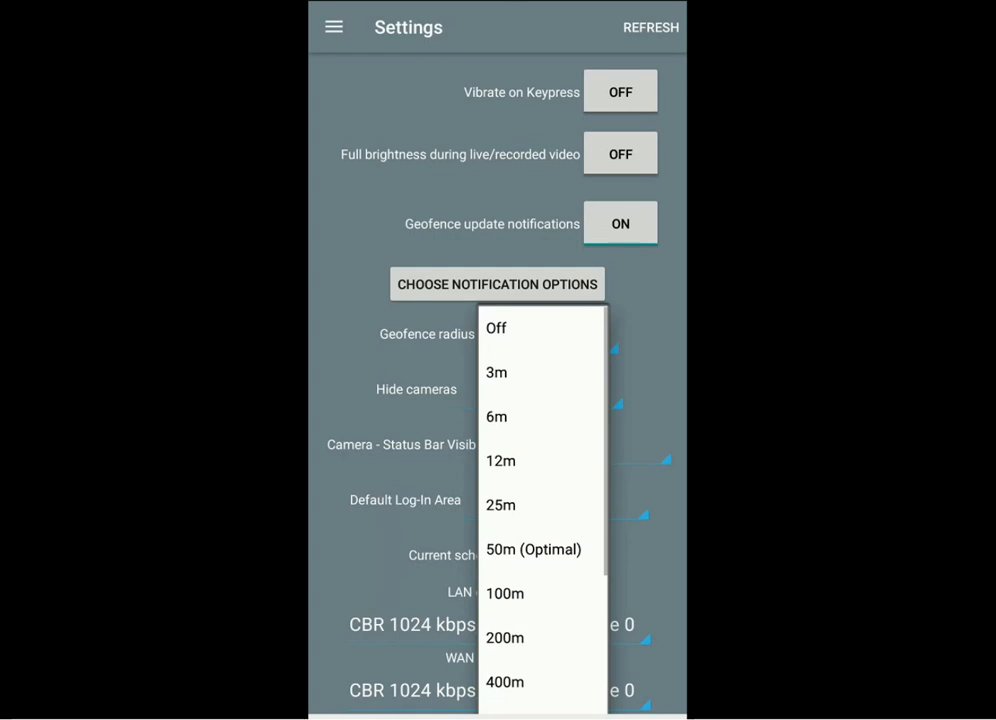
left_click(496, 326)
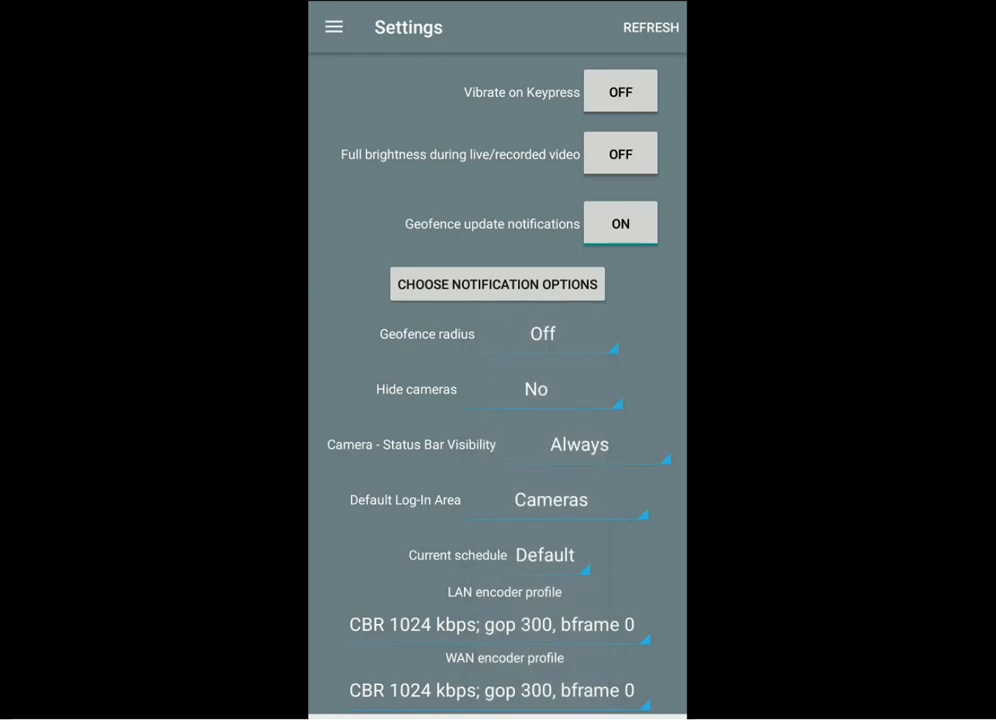
Set the geofence radius to 50m (Optimal) and dismiss the choice of geofence location.
left_click(543, 334)
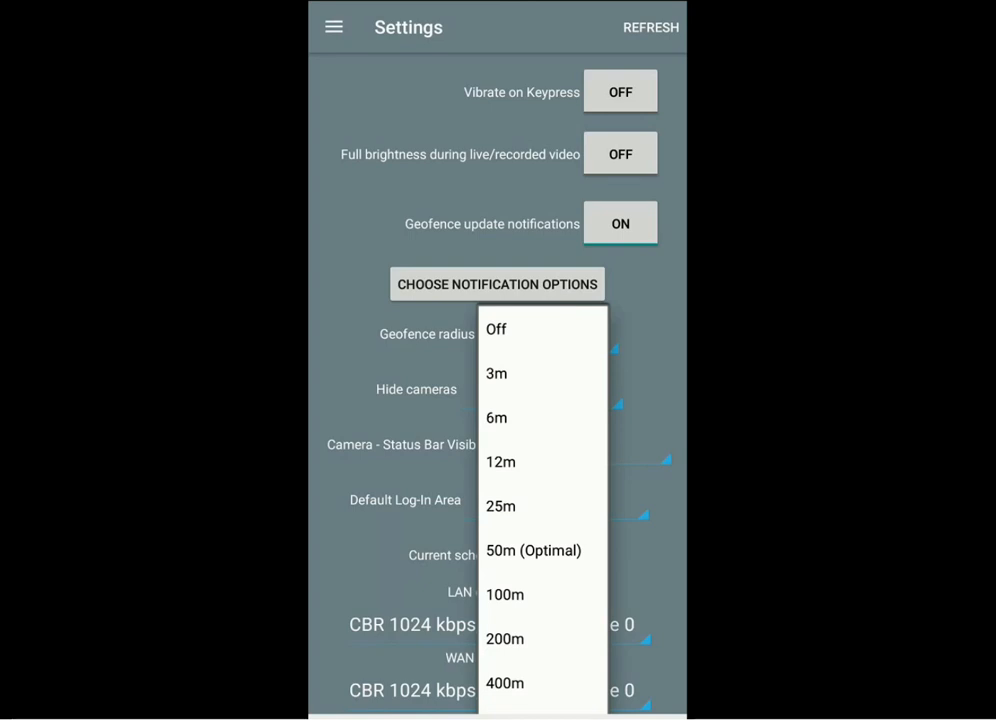
scroll(543, 510, "down", 2)
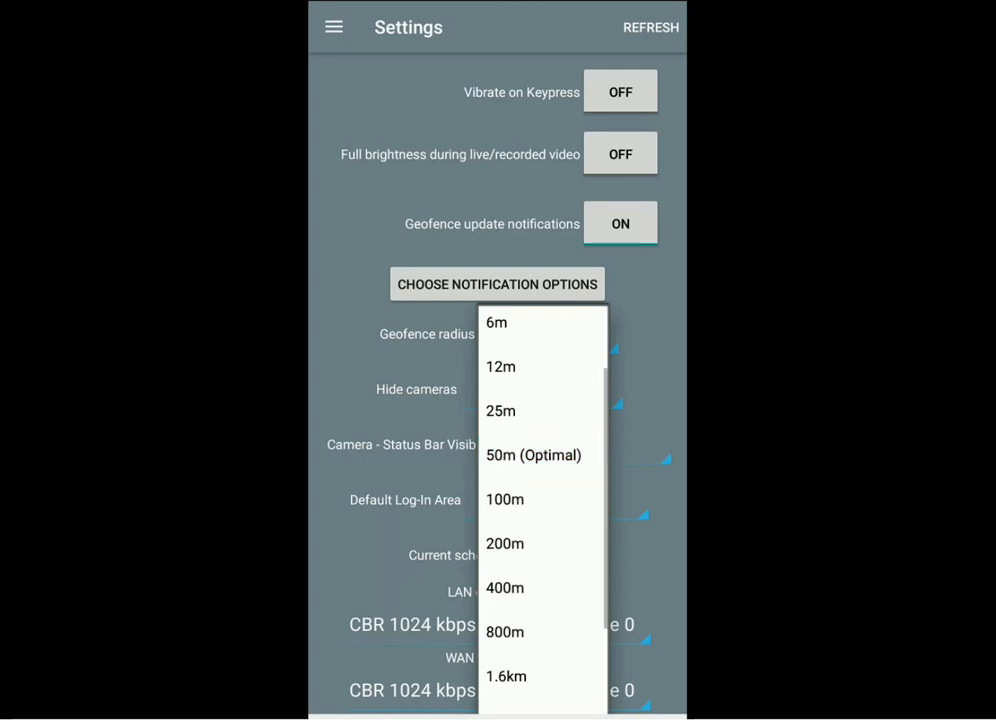
left_click(533, 455)
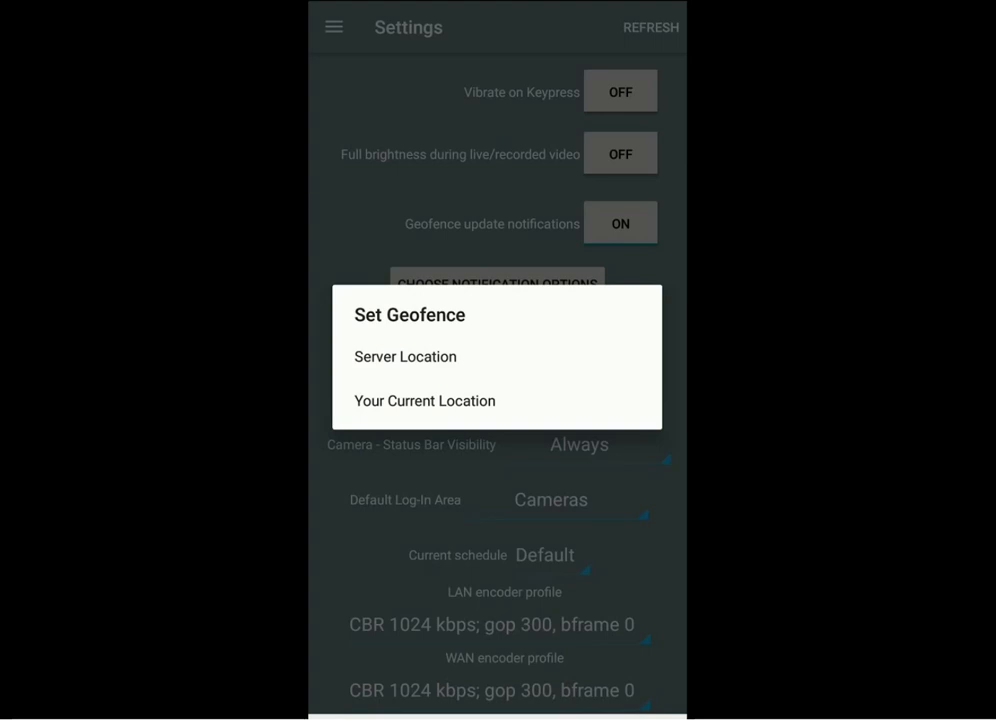
key("Escape")
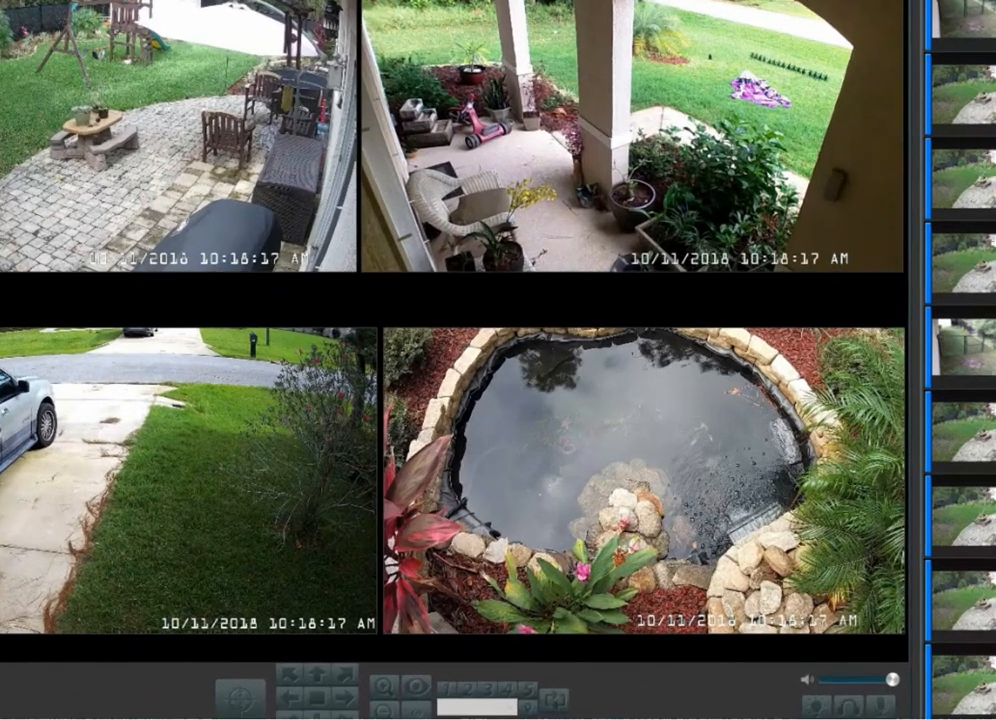
Switch to Blue Iris on the desktop, open its mobile devices options and check the geofence status of the first Android and iPhone entries.
left_click(14, 2)
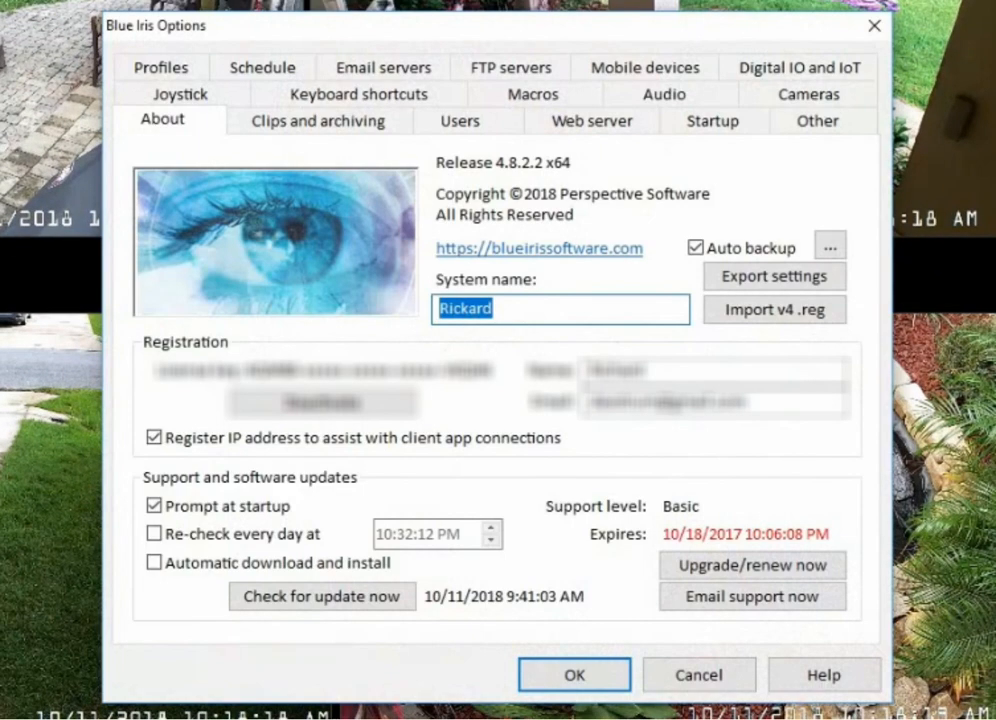
left_click(672, 72)
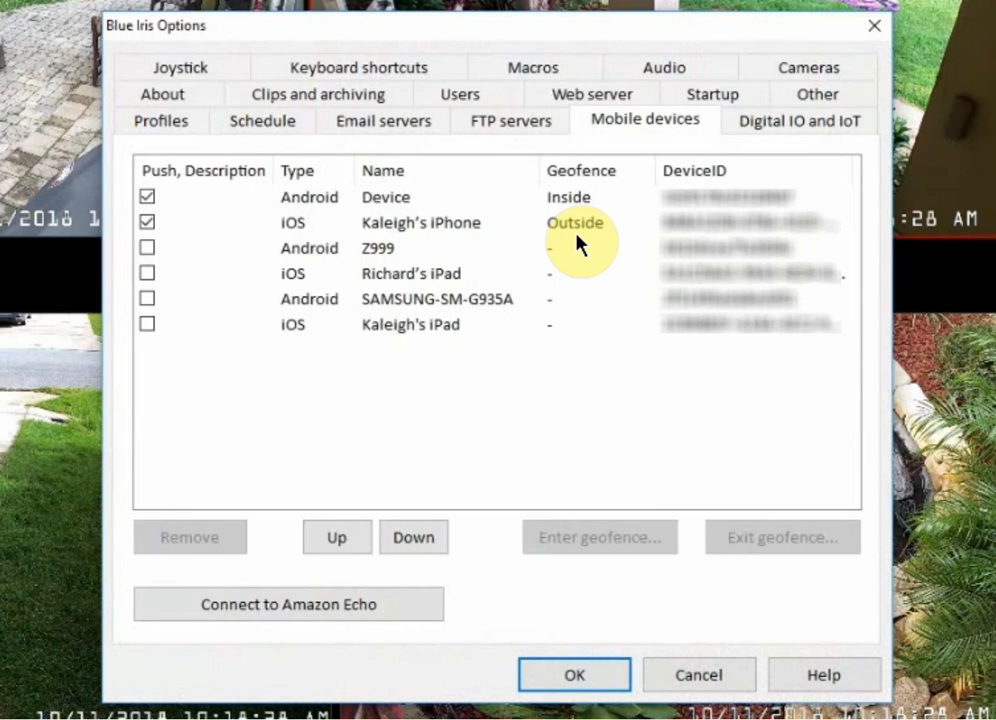
left_click(404, 204)
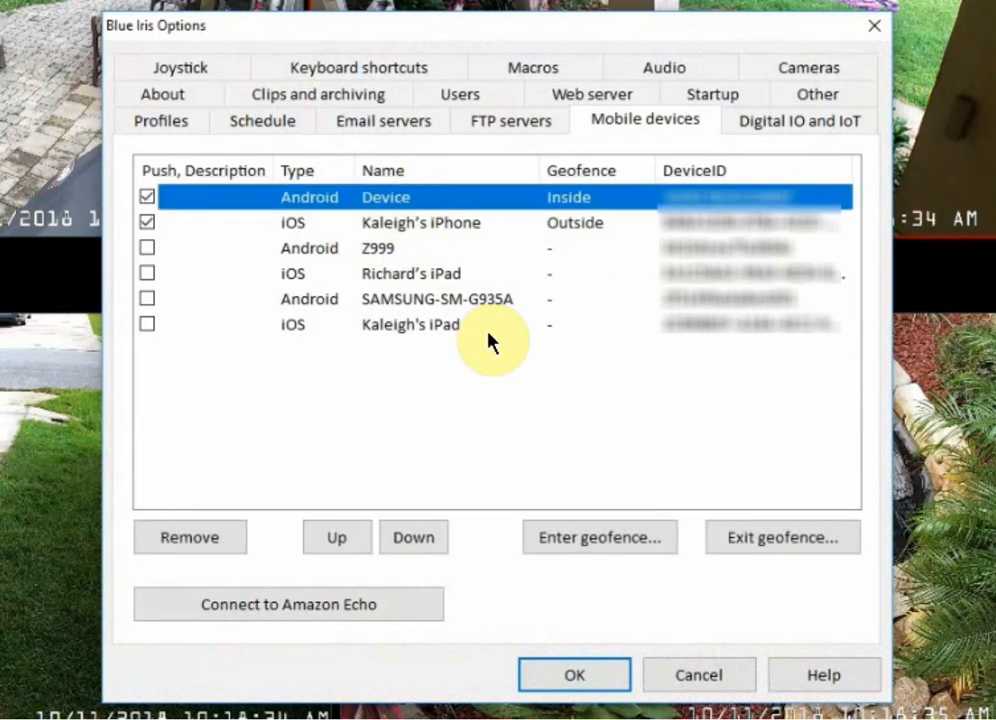
left_click(601, 229)
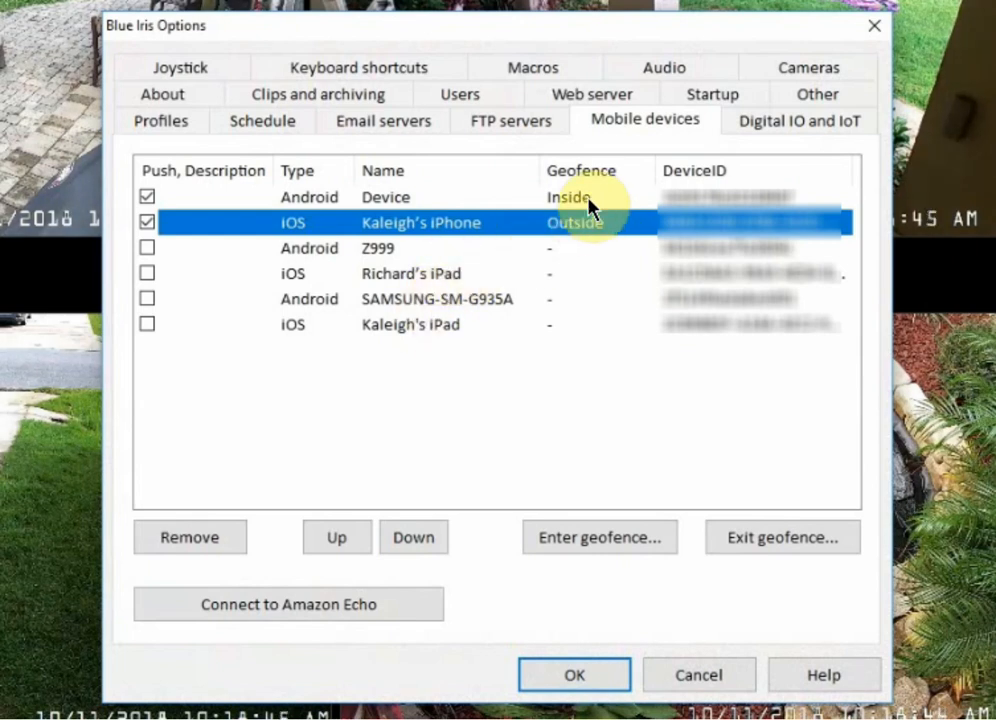
left_click(588, 205)
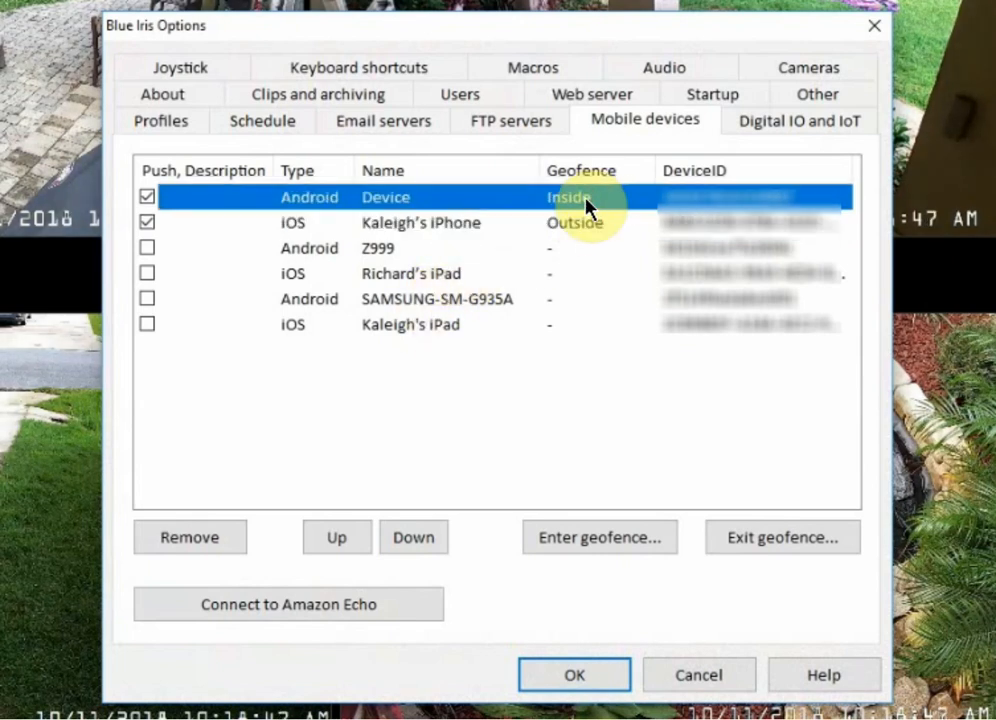
Toggle push for the two geofenced devices, leaving it enabled only for the Android entry named Device, and select that entry.
left_click(146, 197)
left_click(147, 222)
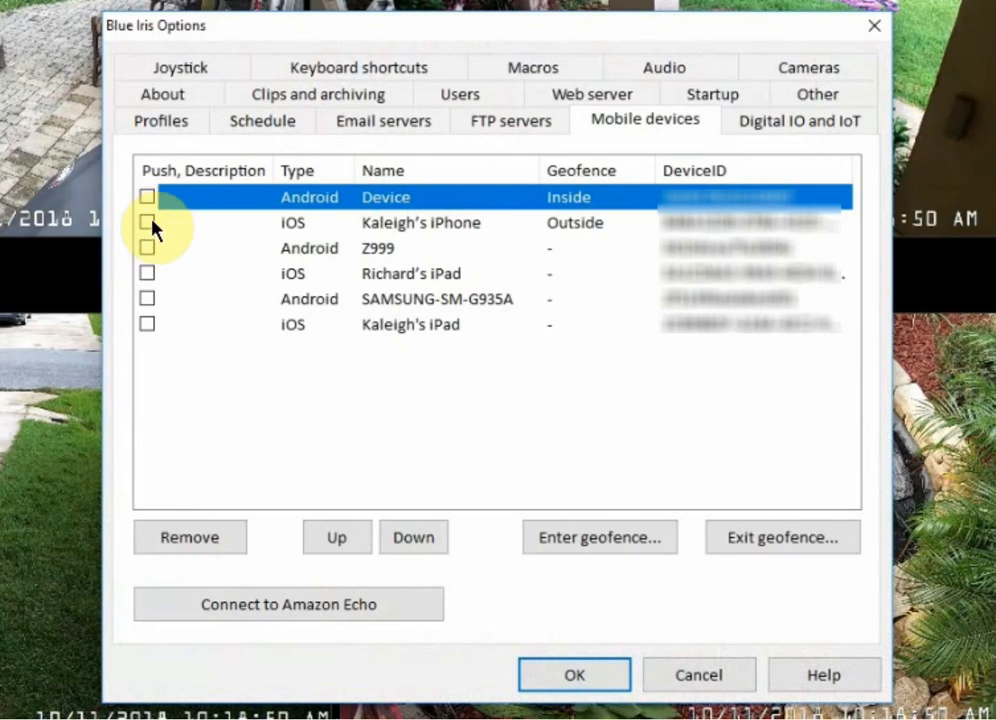
left_click(148, 197)
left_click(149, 222)
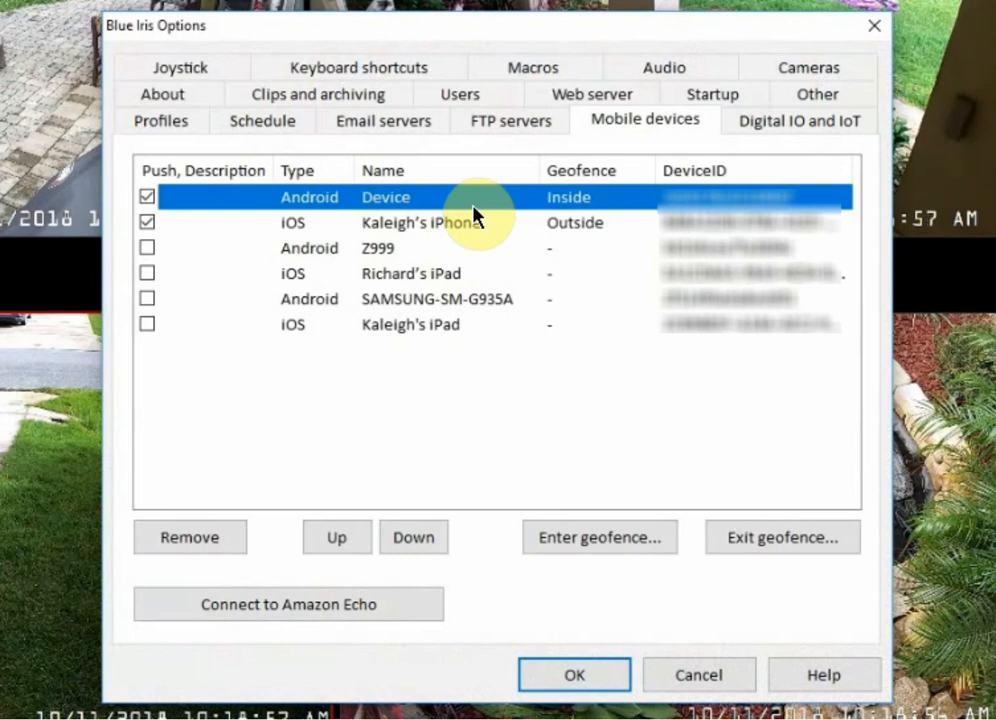
left_click(147, 224)
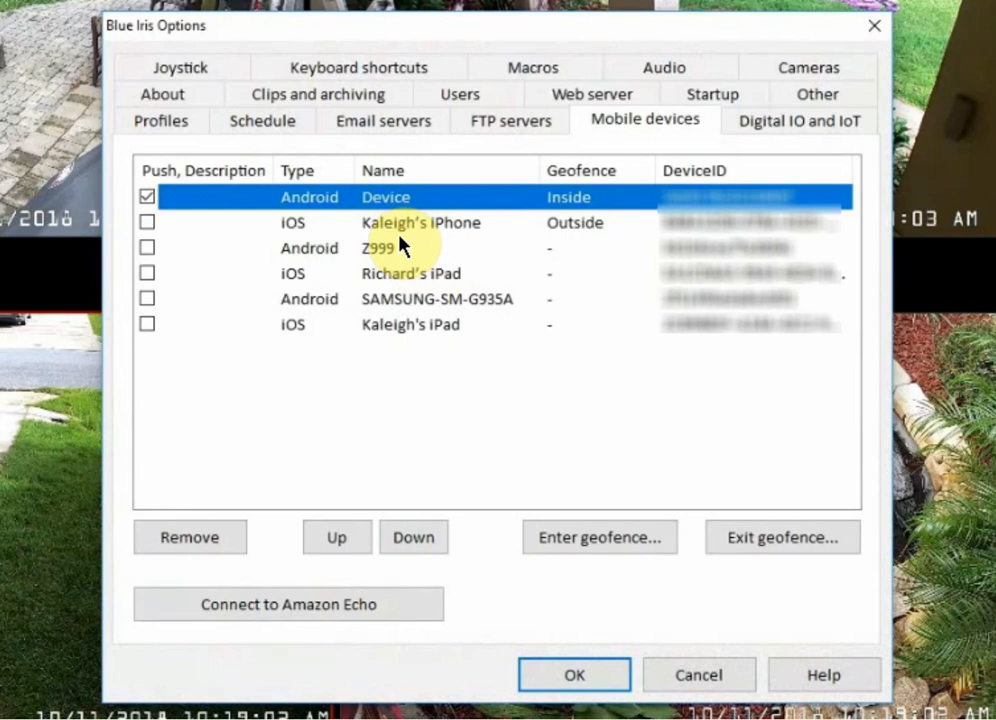
left_click(528, 204)
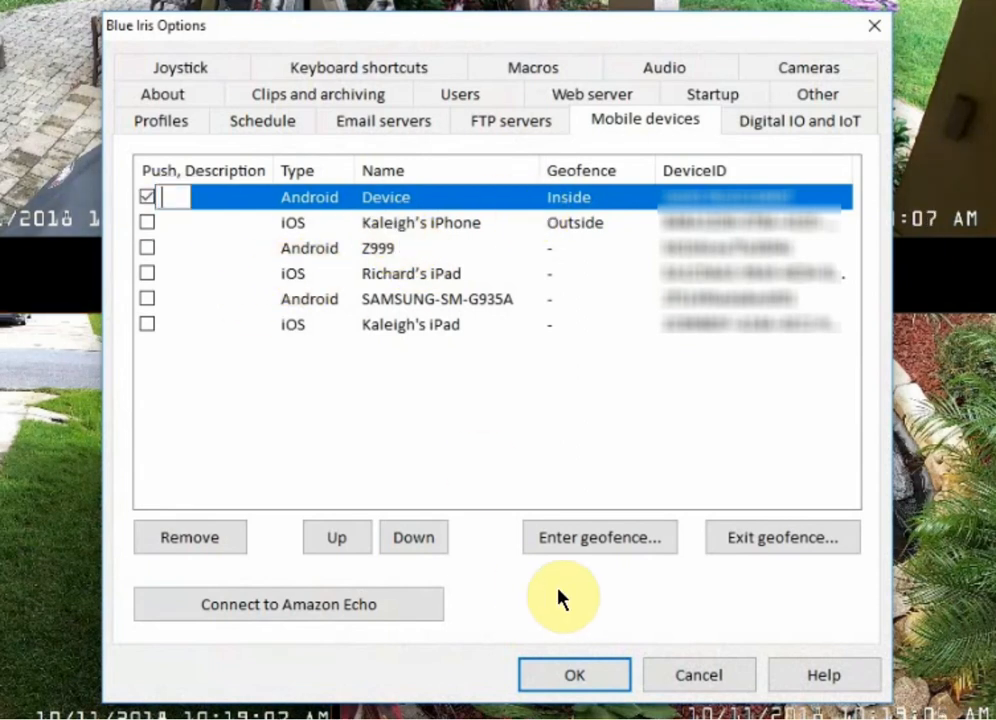
Try enter-geofence actions for the selected Android device with the Inside Geofence profile, only if all other devices are also Inside, and discard them.
left_click(602, 545)
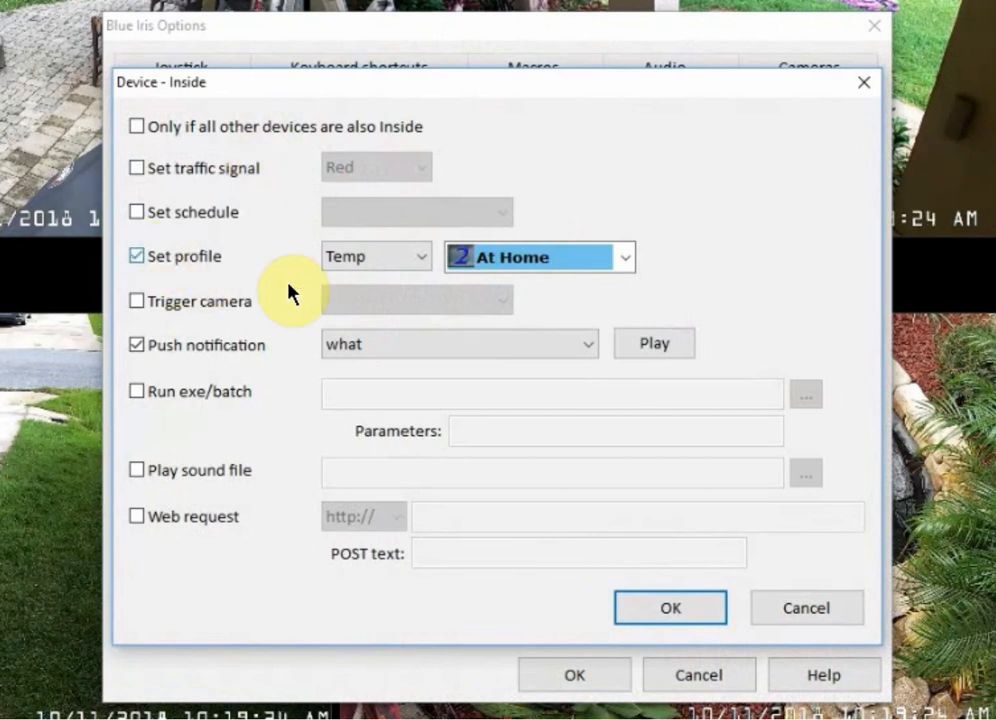
left_click(529, 278)
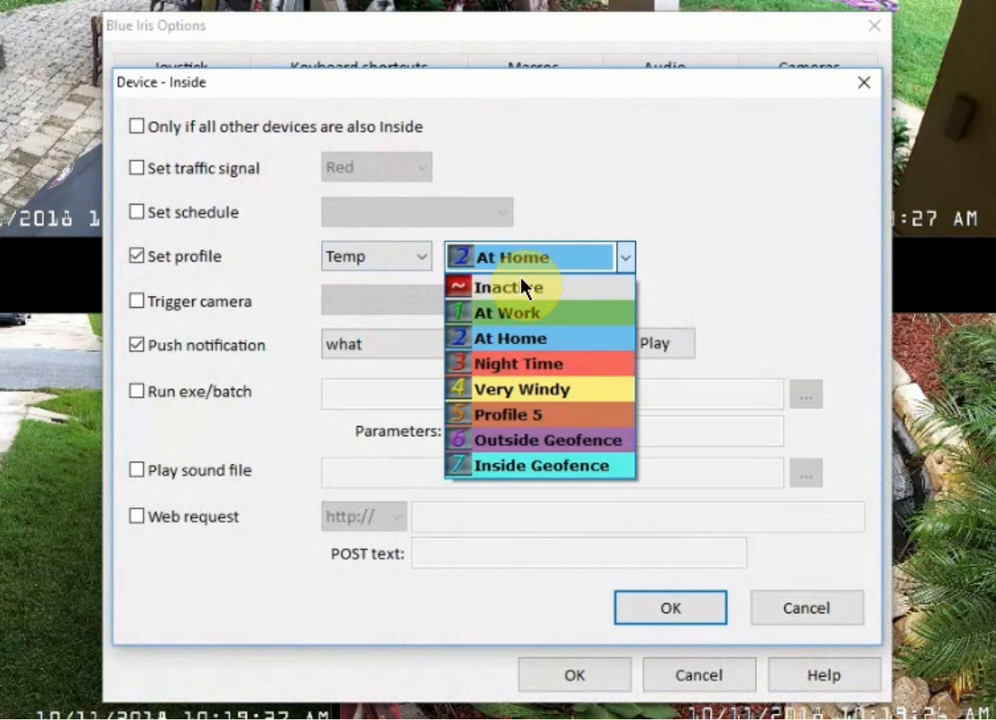
left_click(516, 470)
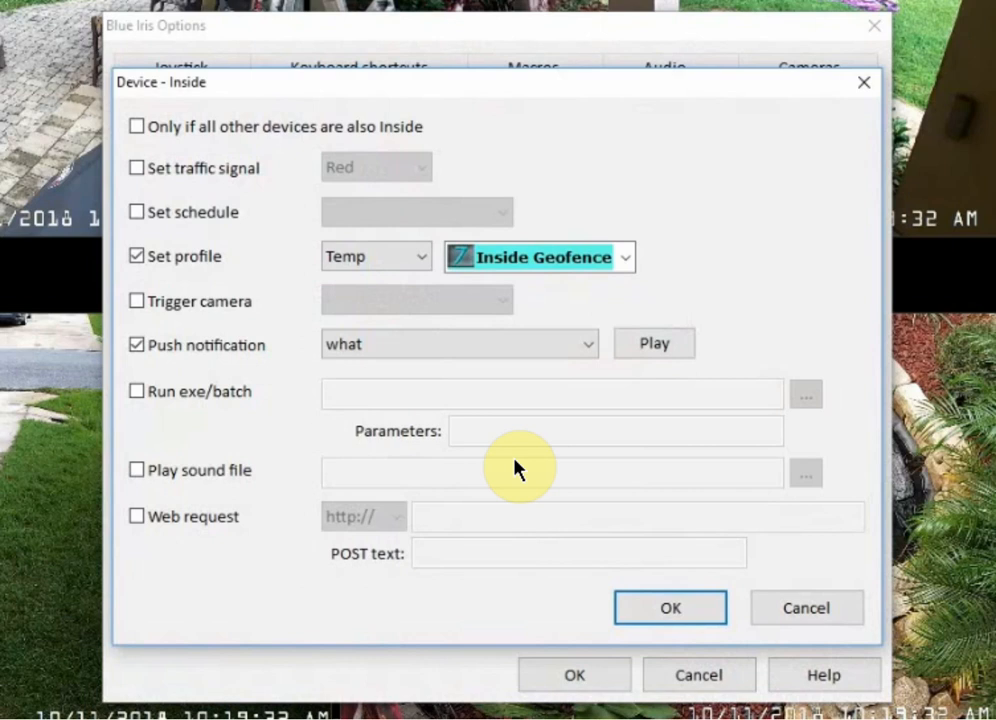
left_click(371, 260)
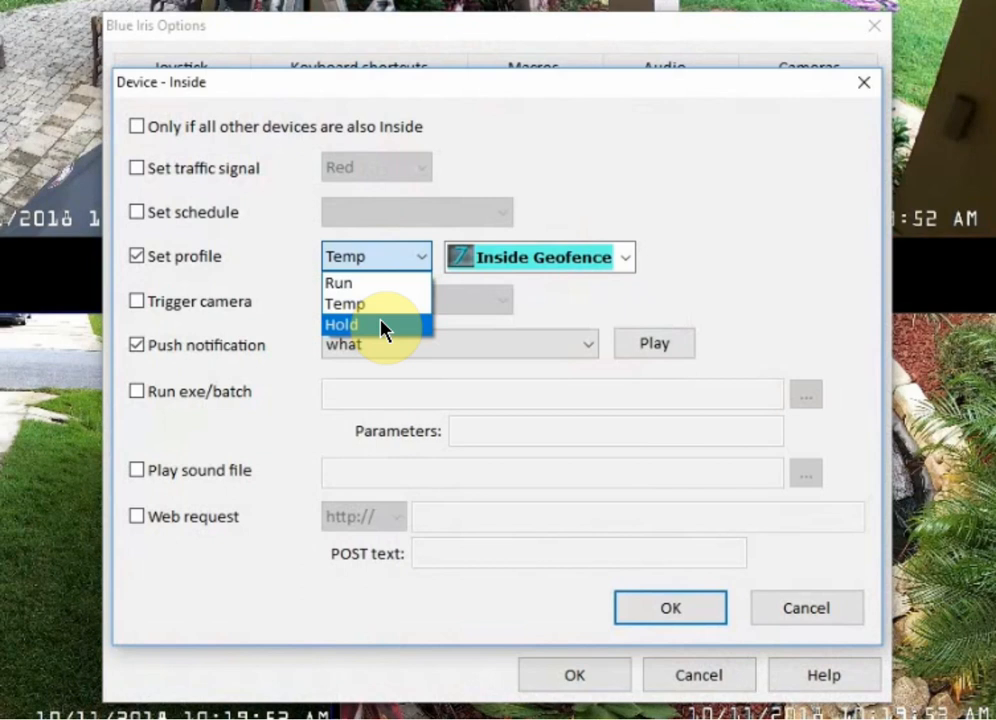
left_click(736, 210)
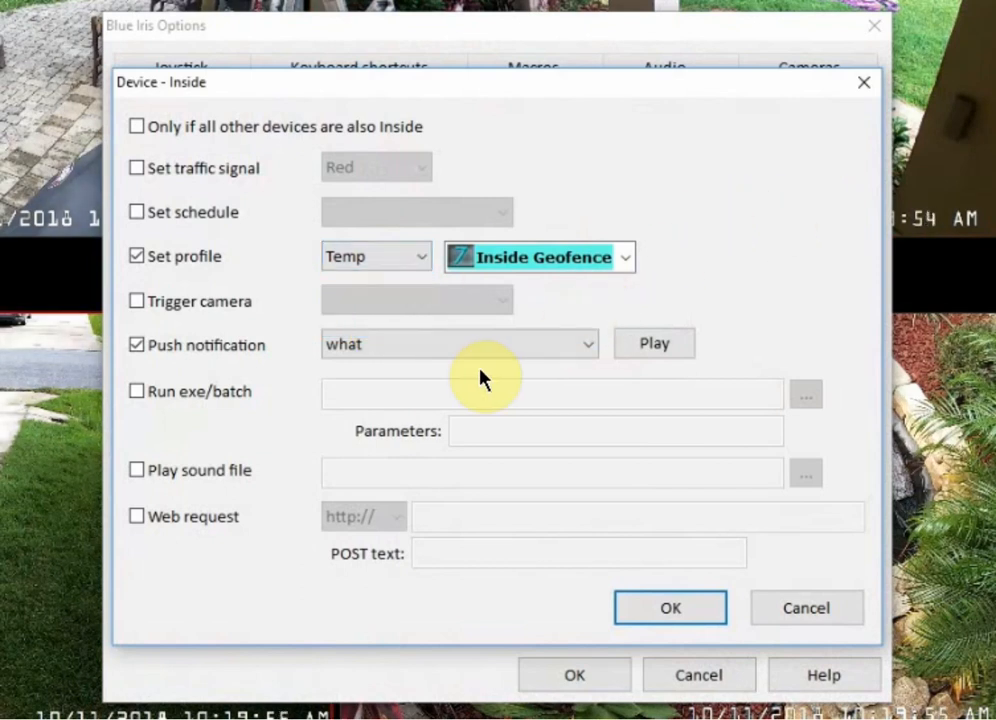
left_click(164, 131)
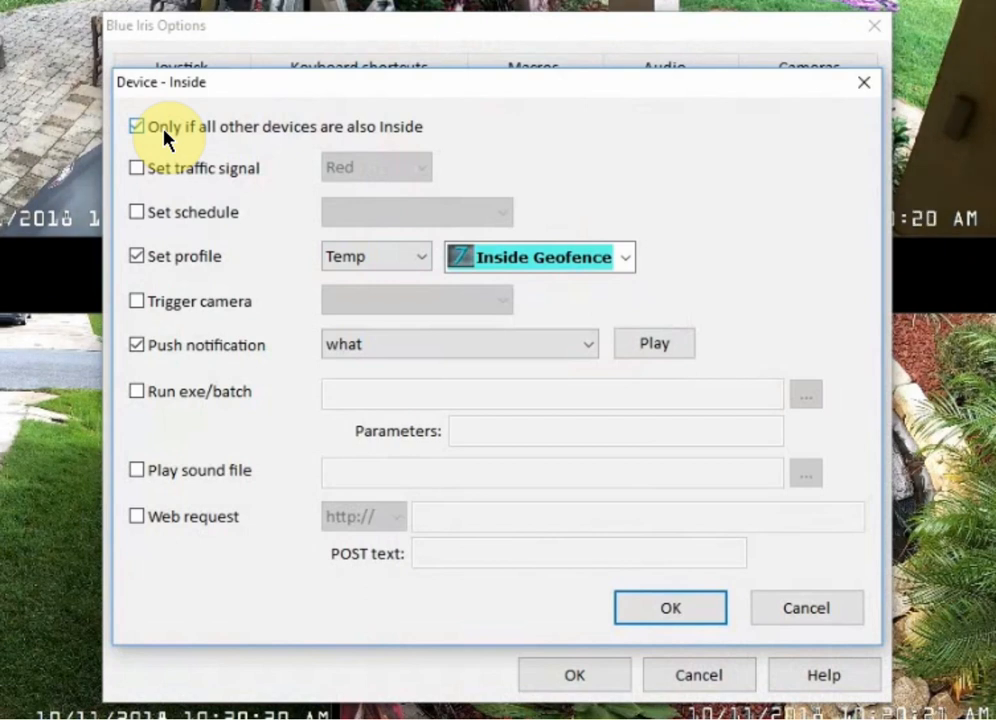
left_click(845, 605)
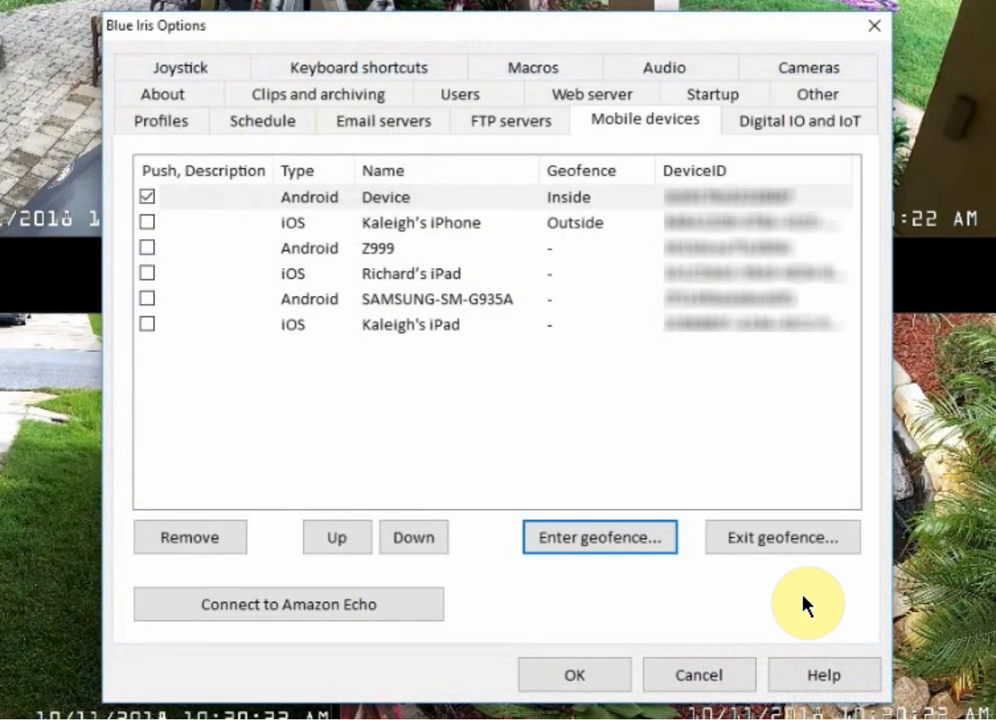
Try exit-geofence actions for the same device with the Outside Geofence profile, only if all other devices are also Outside, and discard them.
left_click(772, 542)
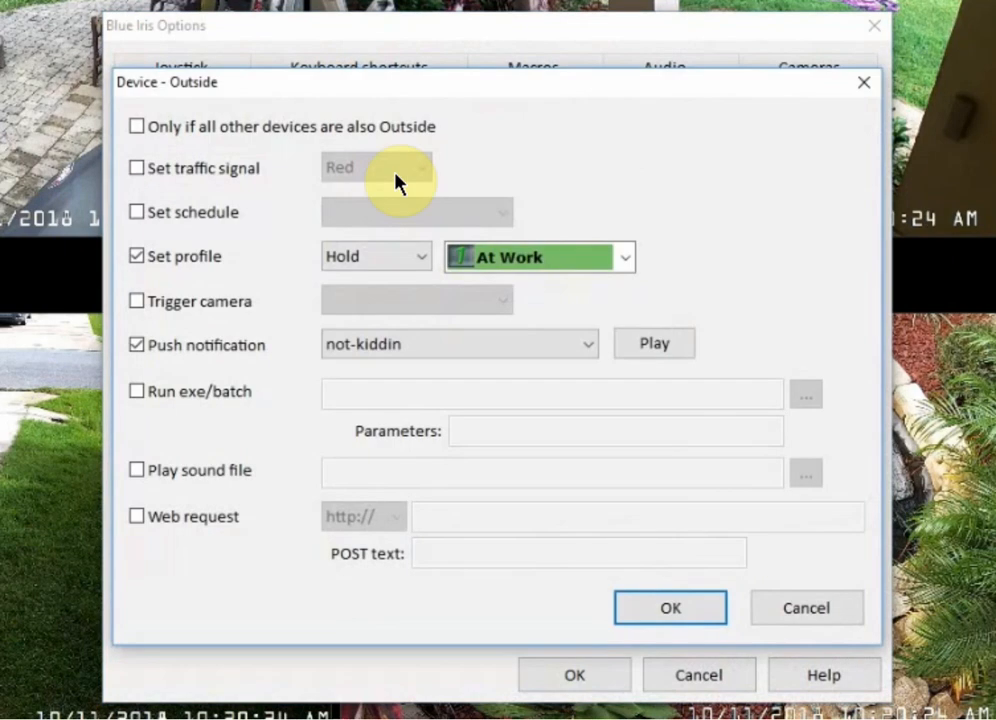
left_click(152, 125)
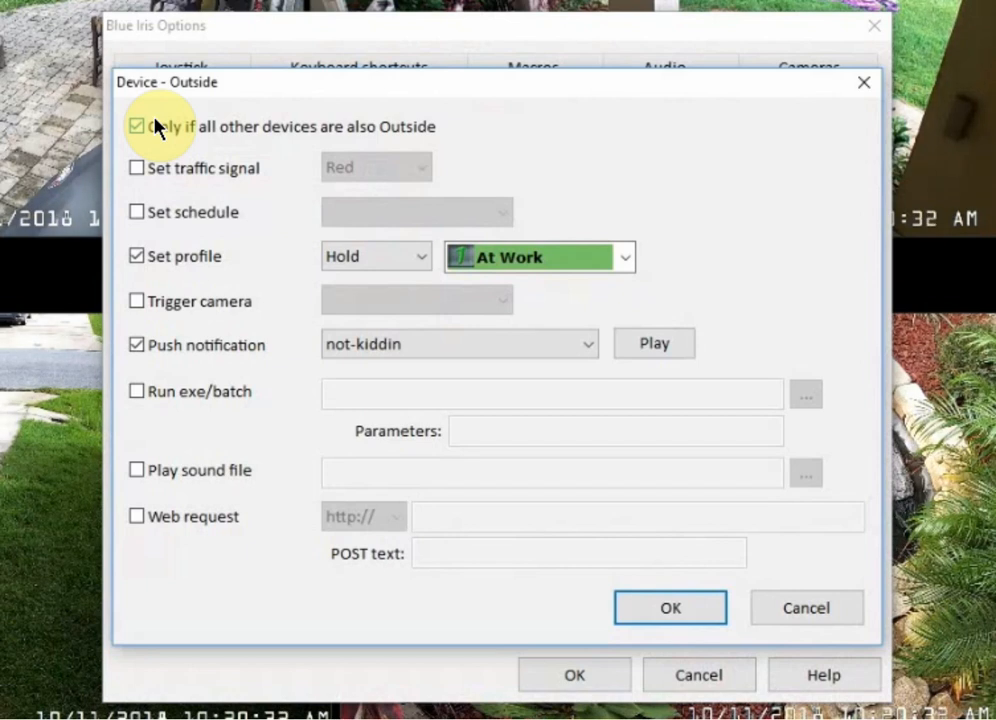
left_click(559, 260)
left_click(516, 437)
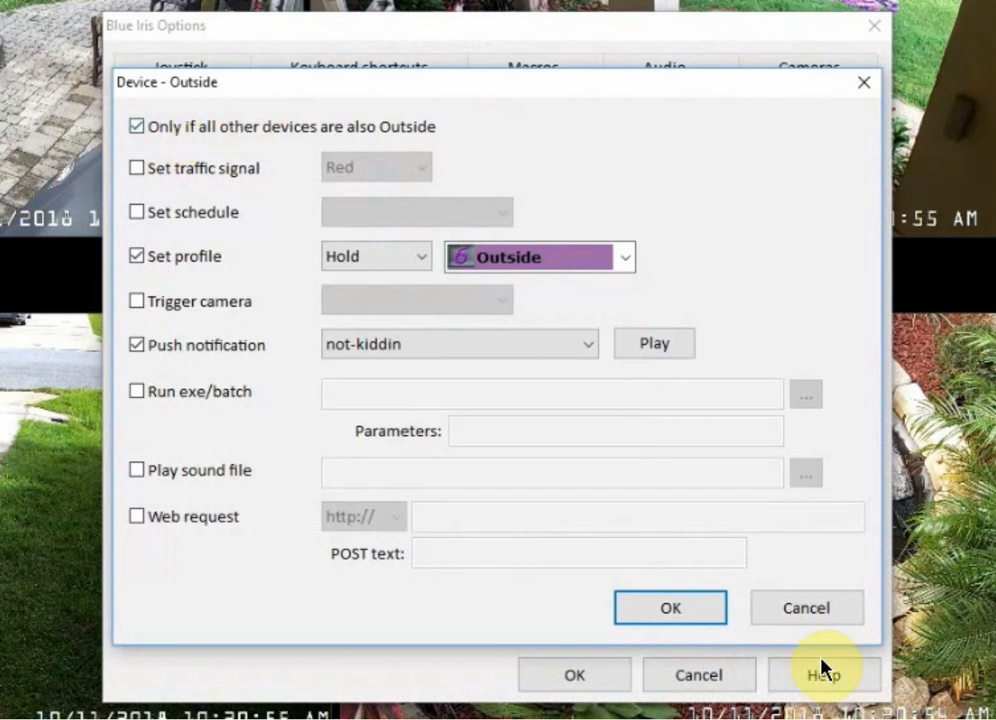
left_click(828, 607)
Reopen the device's enter-geofence actions and review the traffic signal choices, leaving that action disabled.
left_click(596, 553)
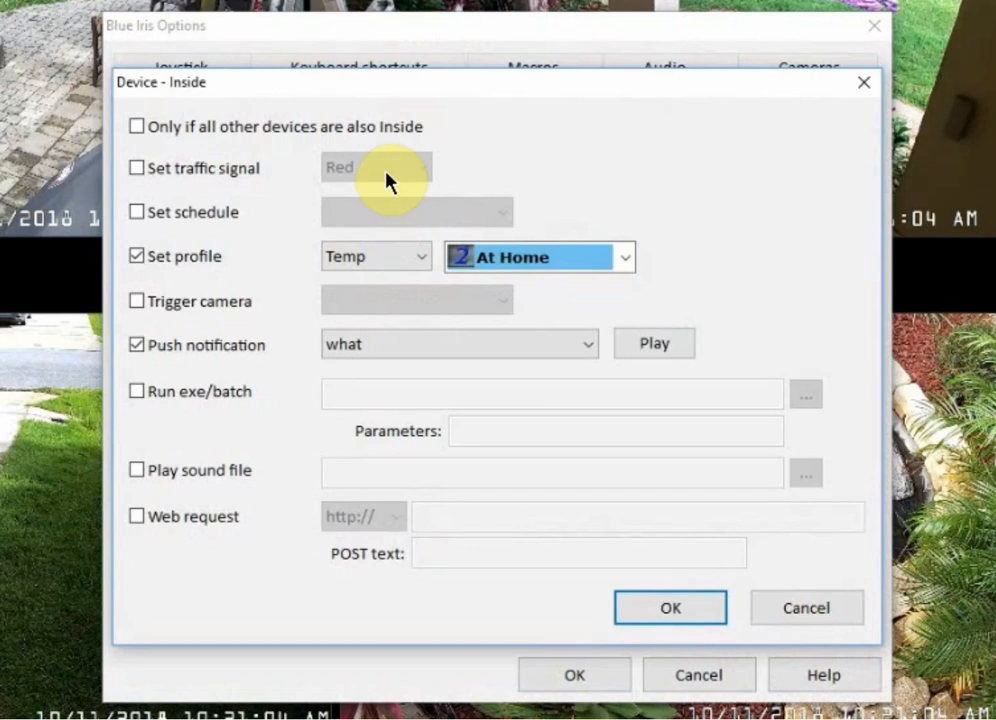
left_click(196, 170)
left_click(421, 165)
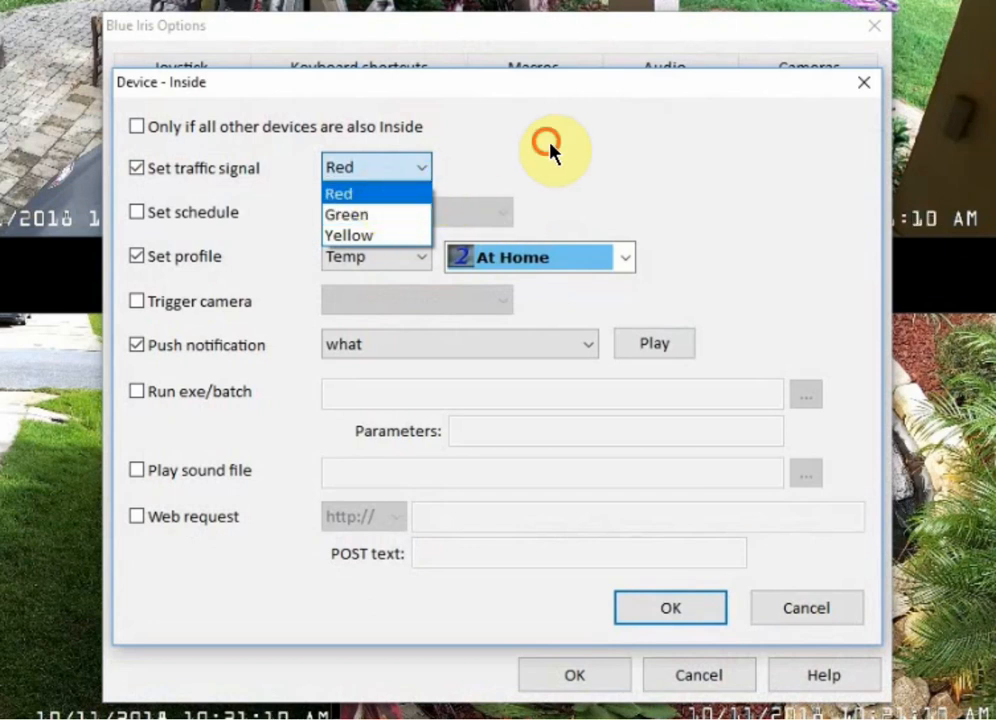
left_click(256, 172)
left_click(258, 172)
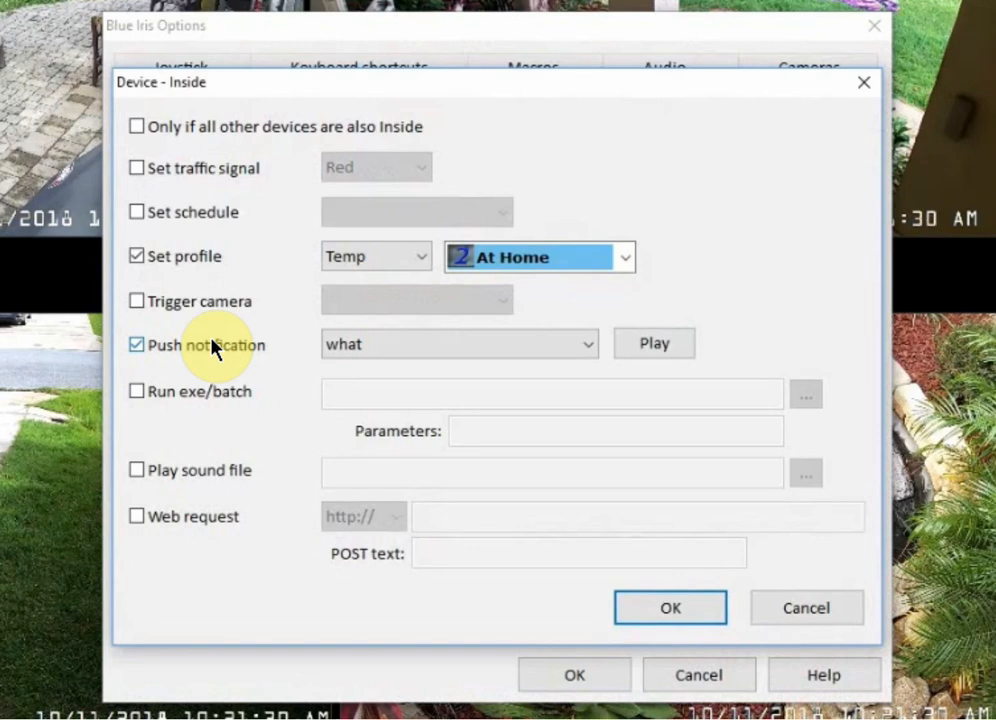
Preview the enter-geofence push notification sound, change it to job-done and play the new sound.
left_click(651, 344)
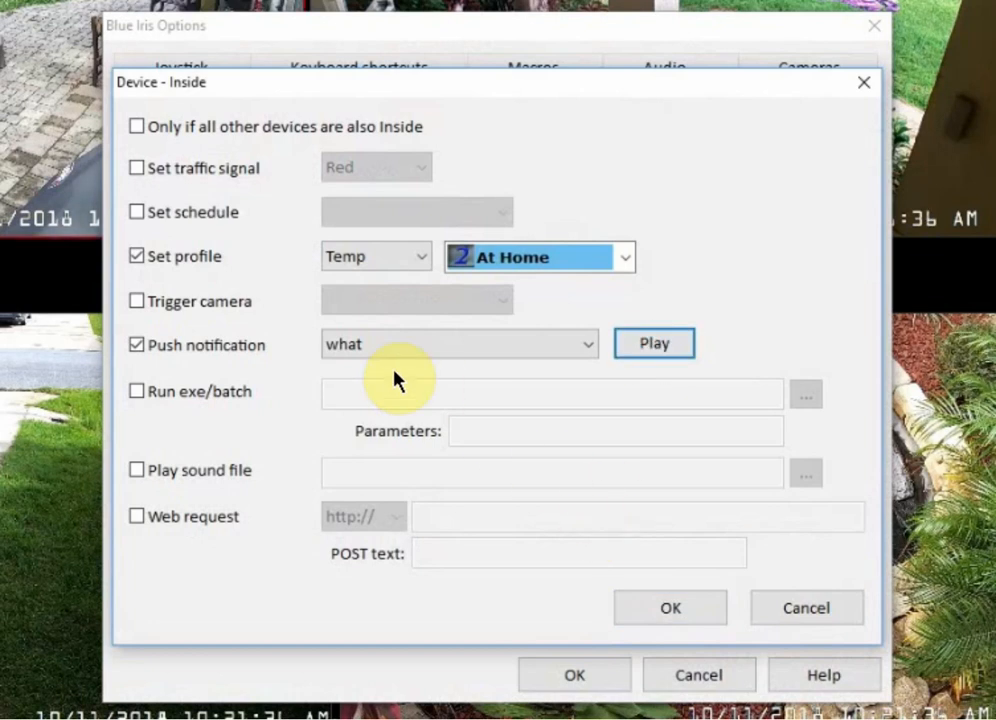
left_click(531, 350)
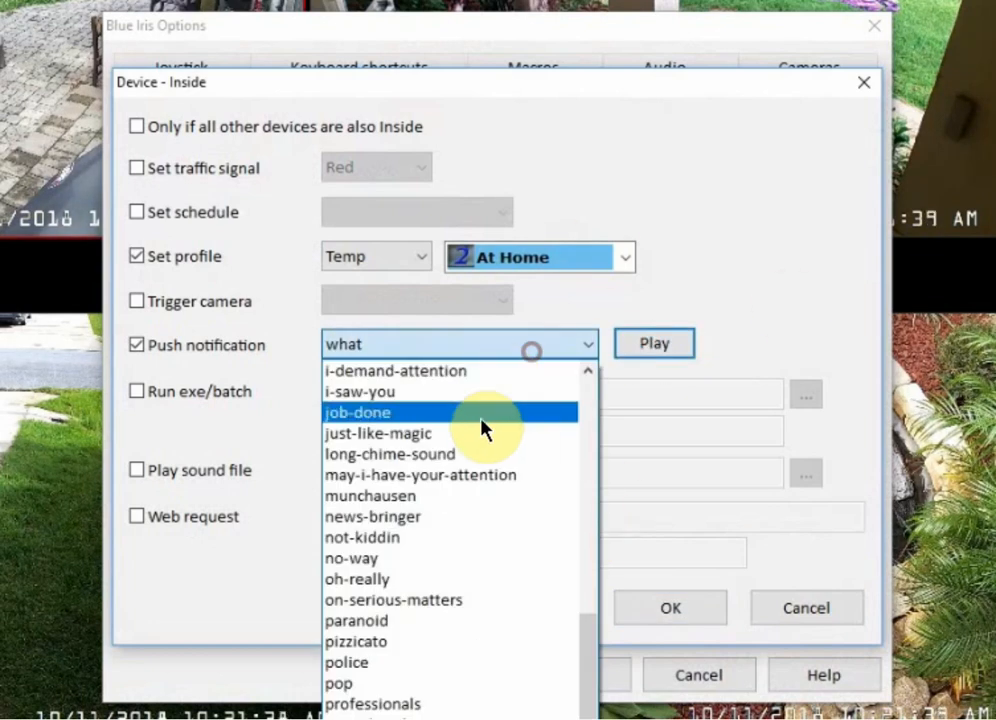
left_click(481, 413)
left_click(640, 345)
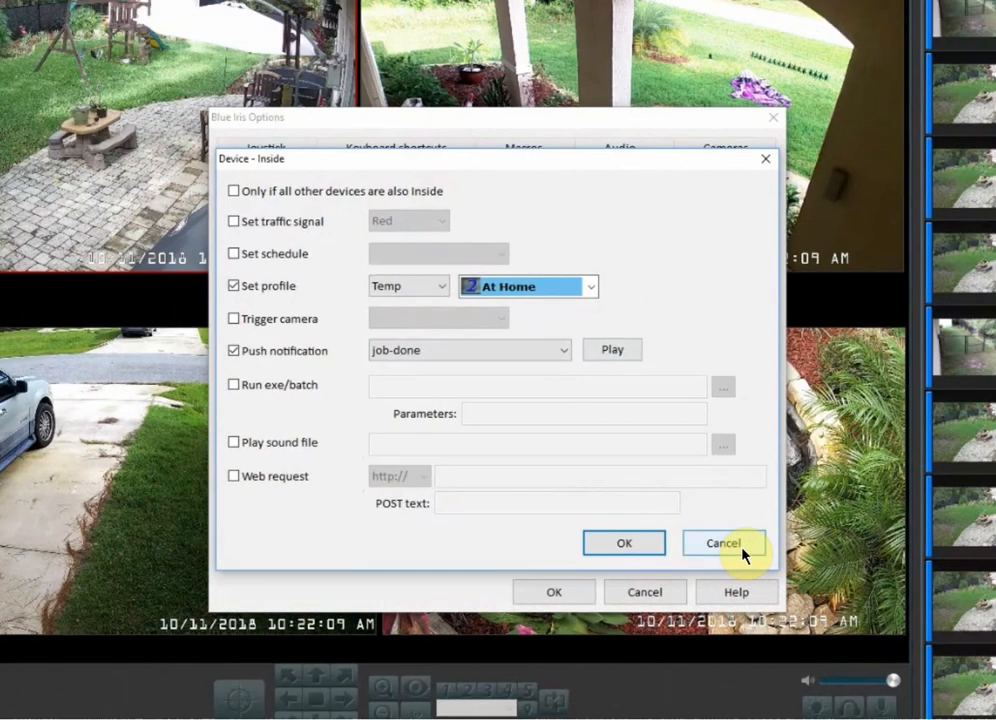
Discard the pending enter-geofence action changes and close the options.
left_click(740, 552)
left_click(665, 597)
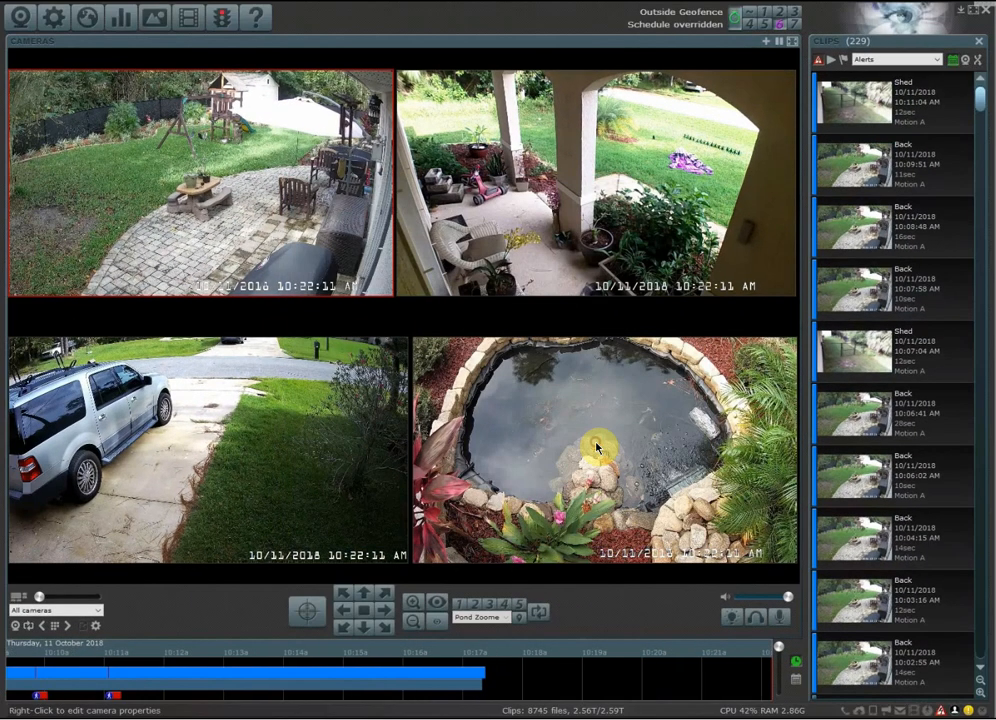
Move the pond camera to its Left Yard preset and return it to the Pond Zoomed In preset.
left_click(490, 617)
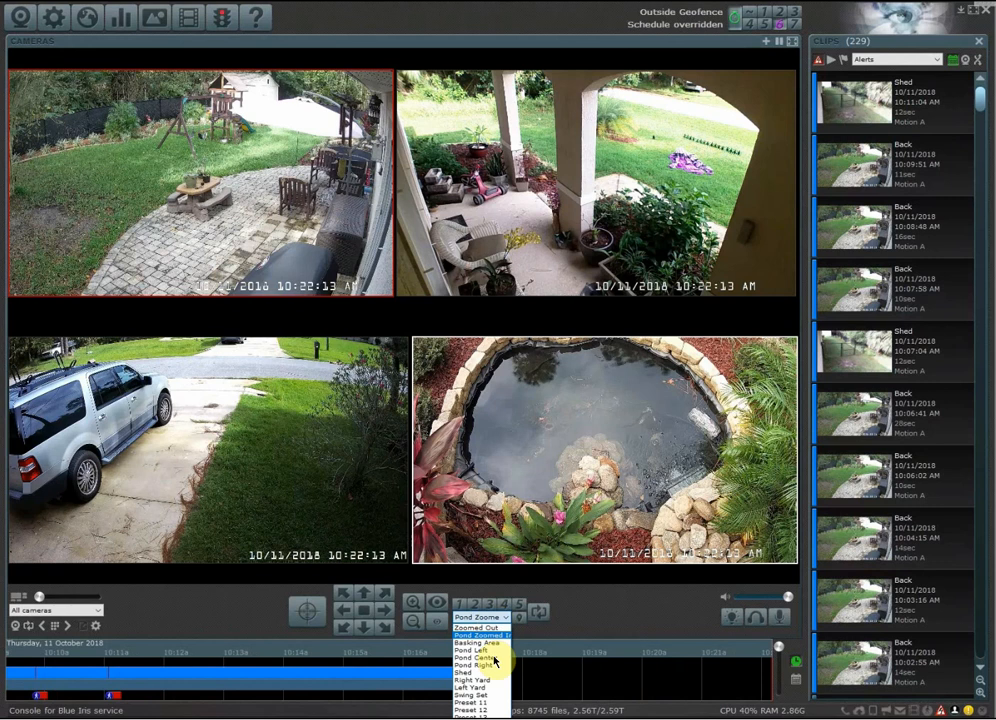
left_click(493, 650)
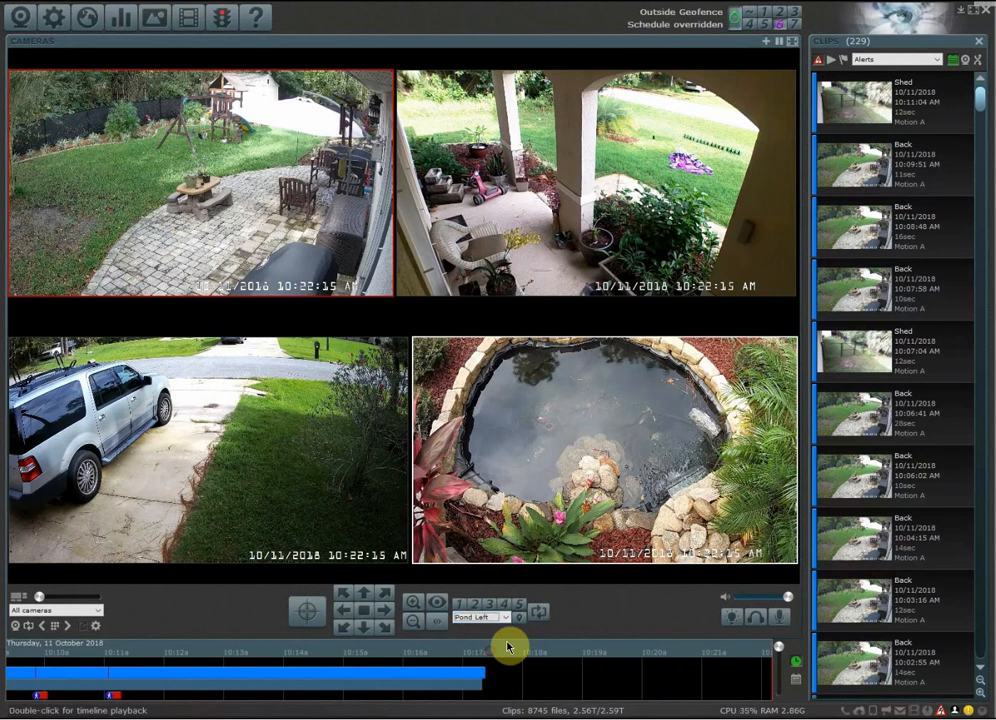
left_click(487, 690)
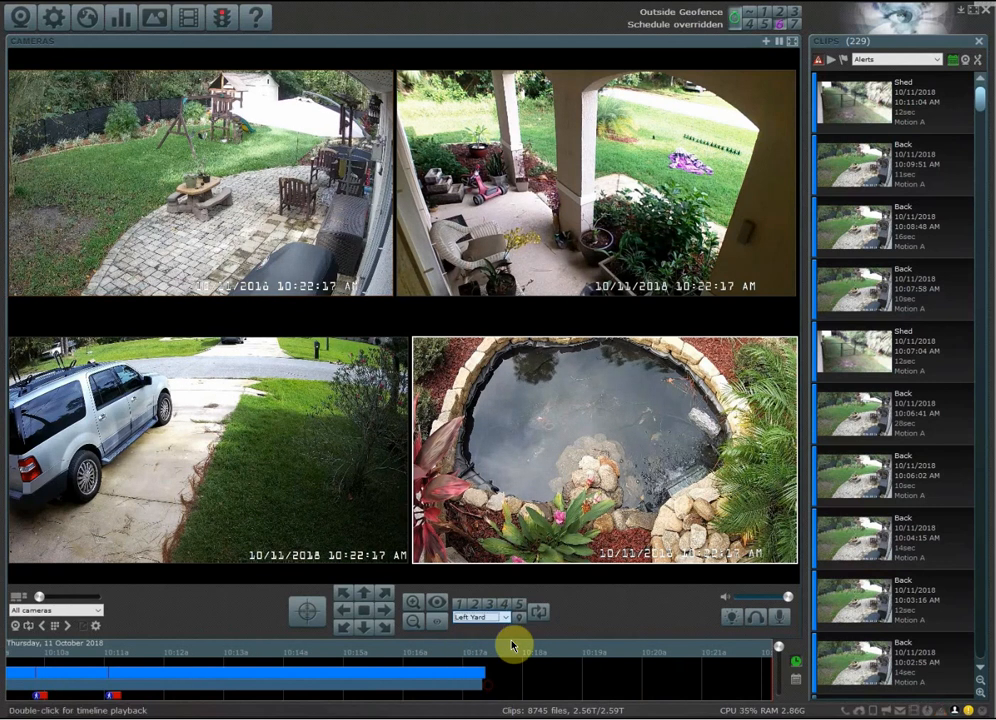
left_click(519, 624)
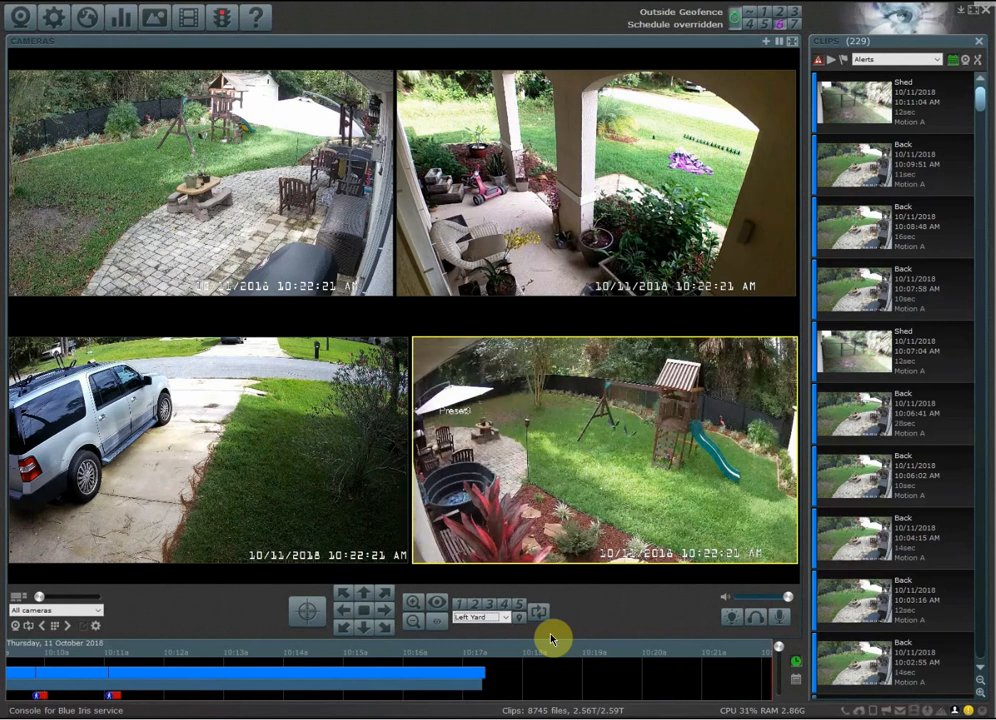
left_click(489, 618)
left_click(488, 635)
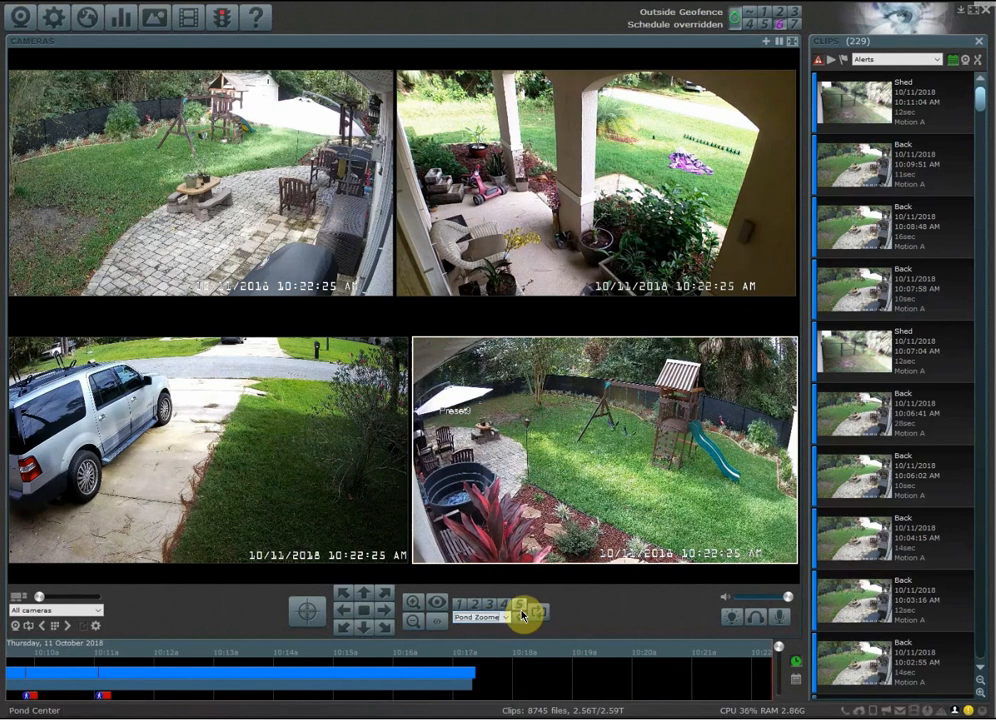
left_click(522, 626)
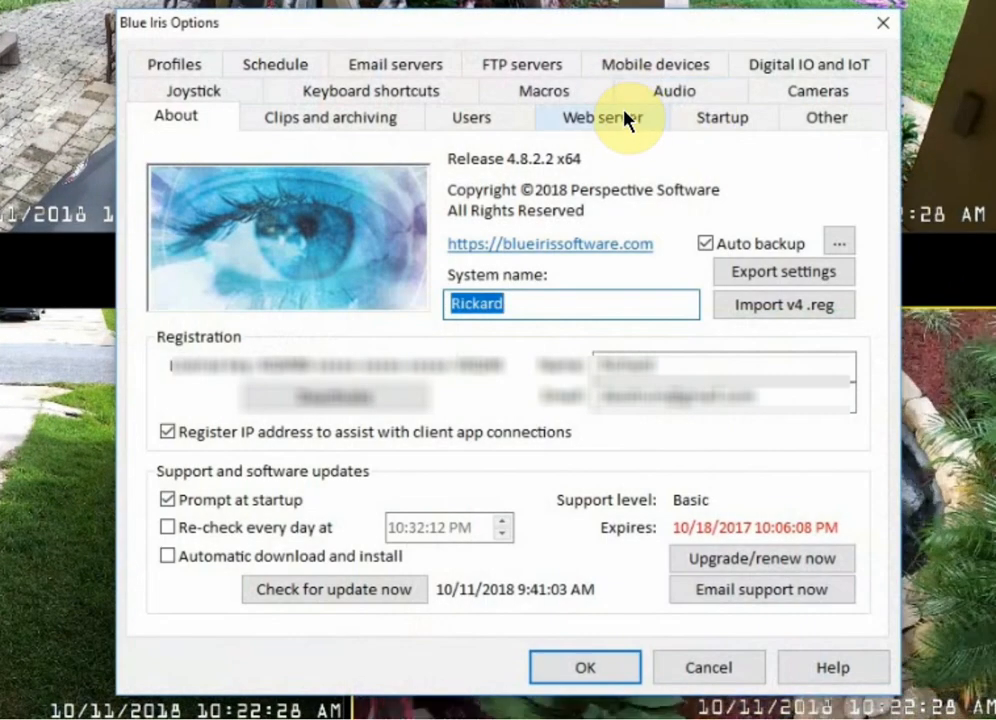
Reopen the enter-geofence actions of the Android mobile device named Device and open its profile choices.
left_click(672, 67)
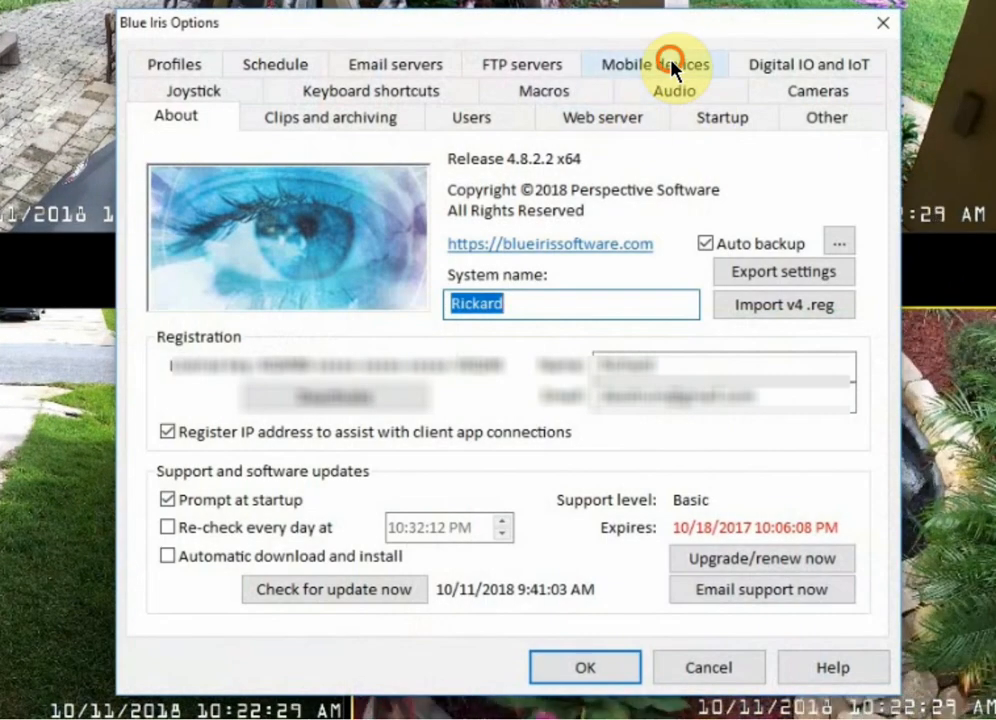
left_click(345, 194)
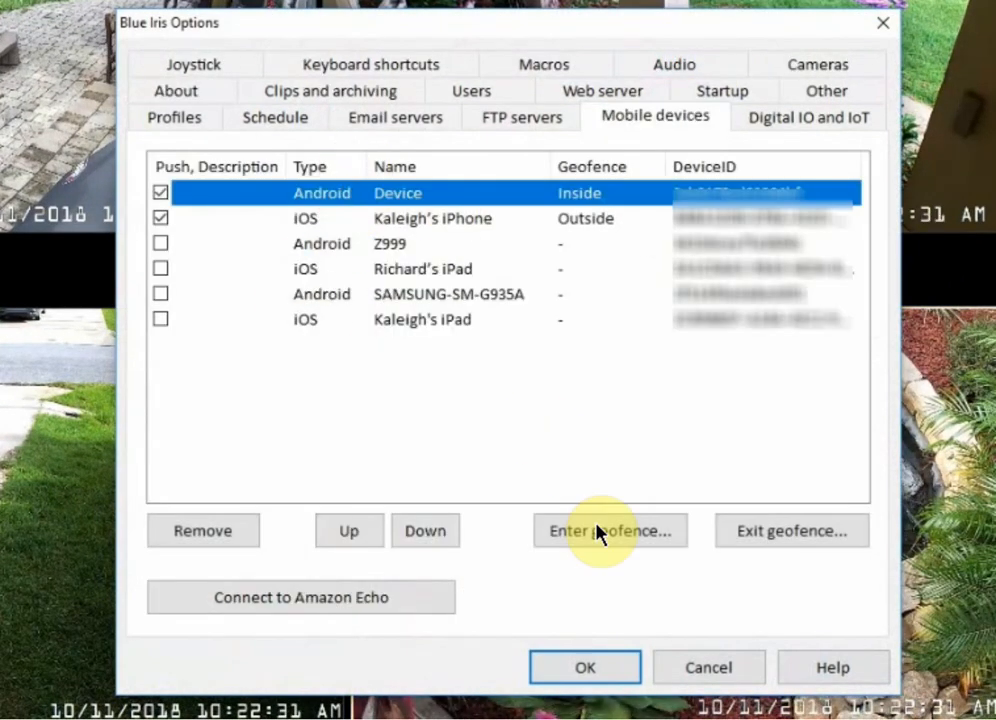
left_click(595, 527)
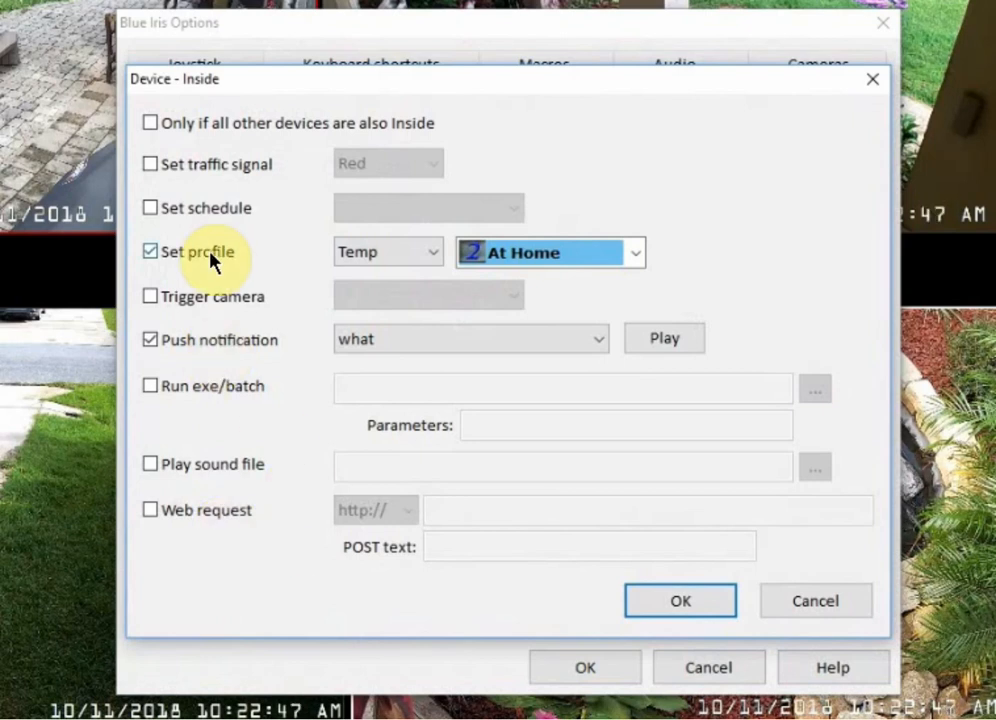
left_click(549, 254)
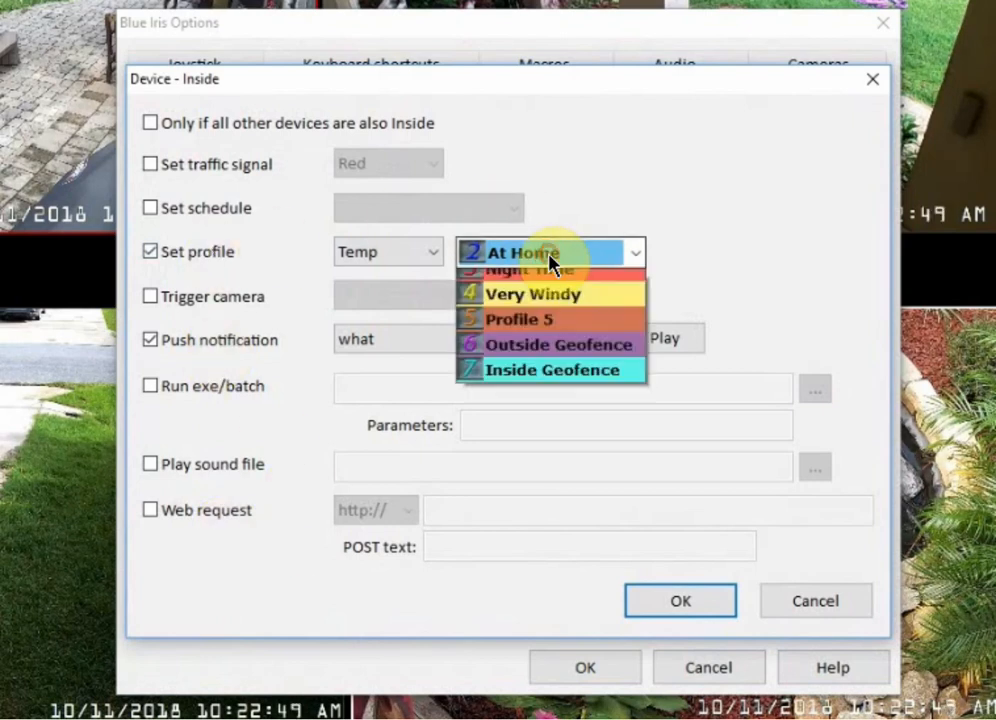